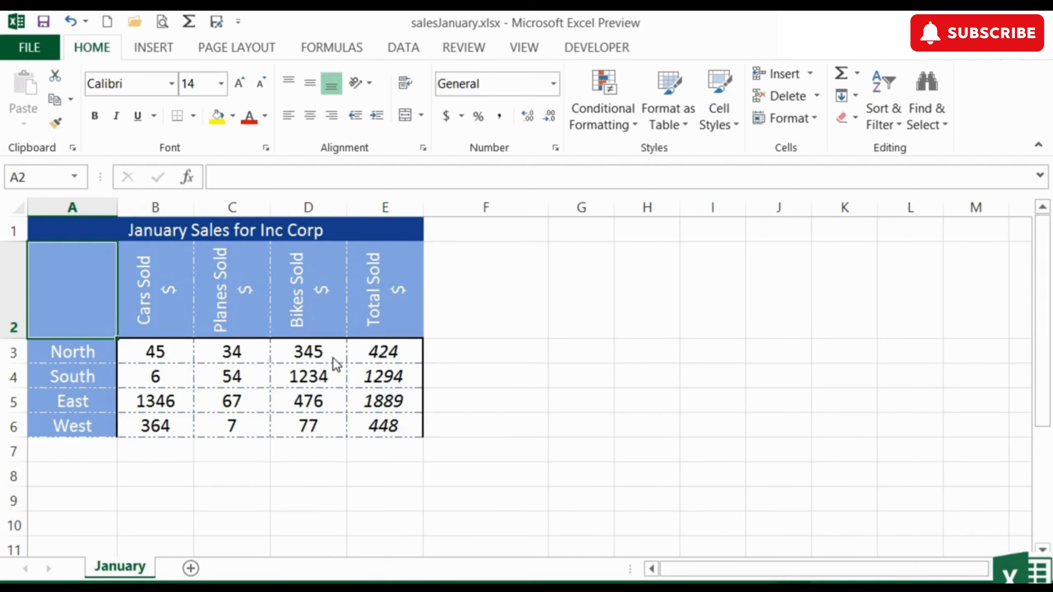
- Open Format as Table for the January sales data and pick the dark orange table style
click(105, 237)
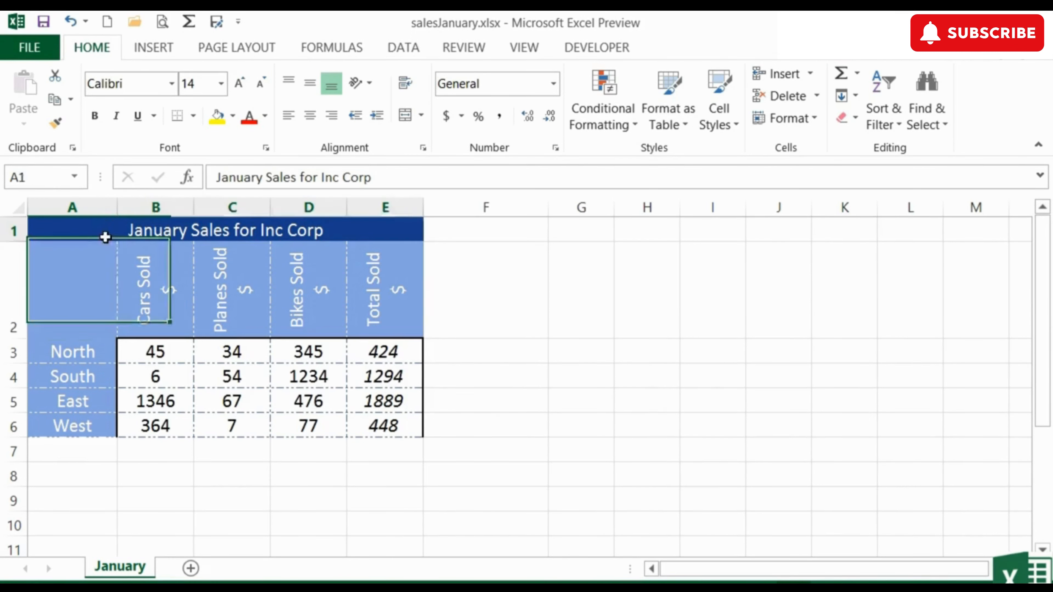
drag(105, 237, 375, 421)
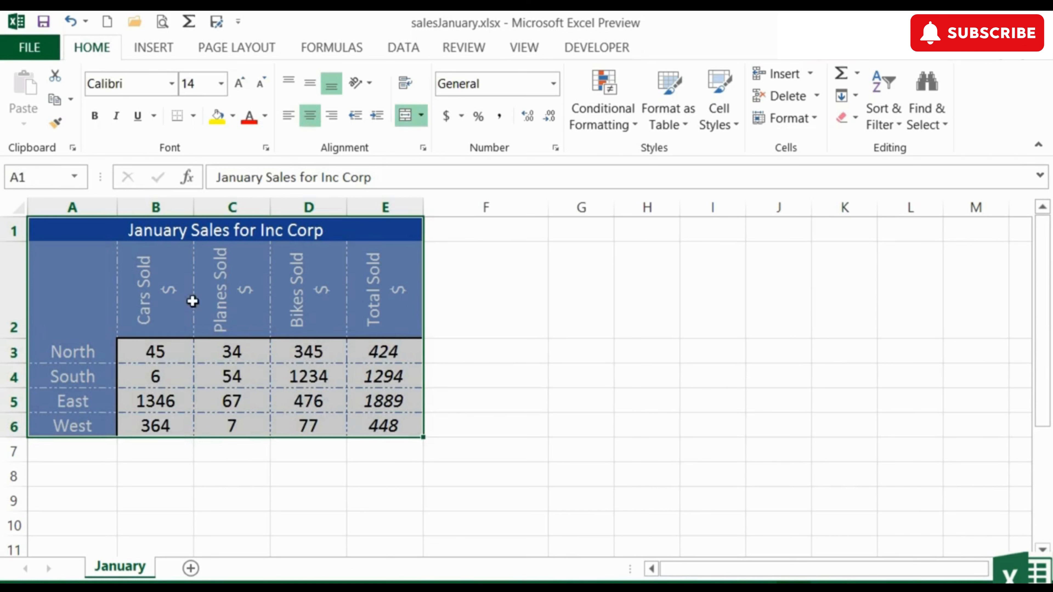
click(150, 354)
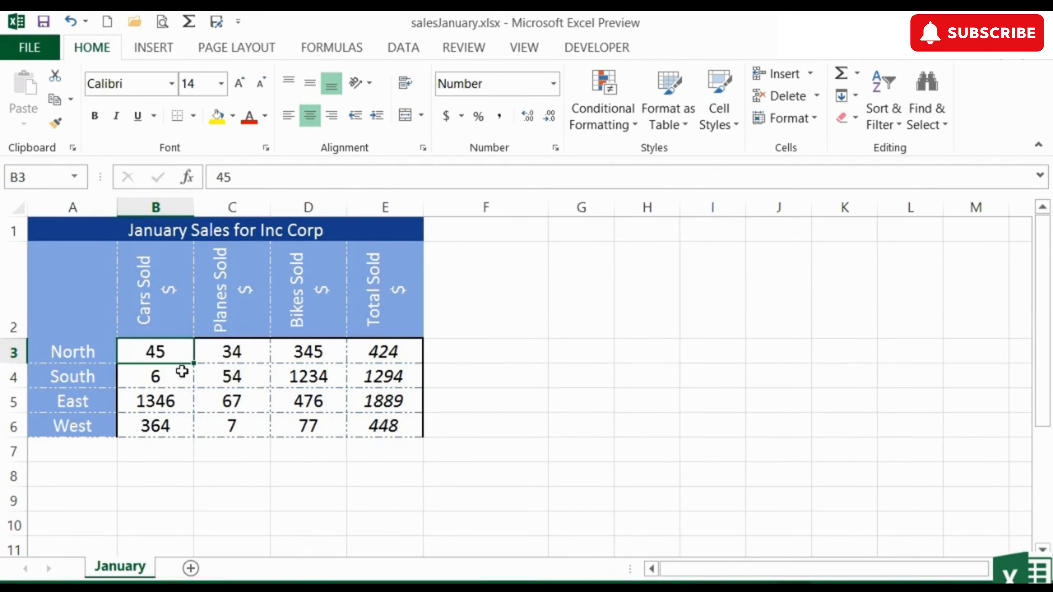
click(685, 129)
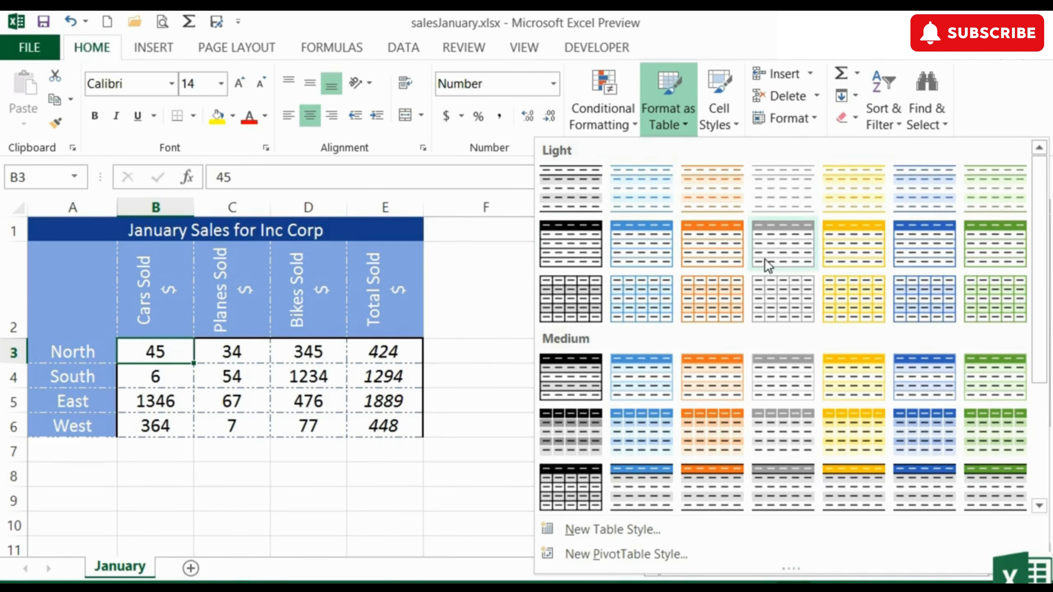
drag(1043, 330, 1041, 488)
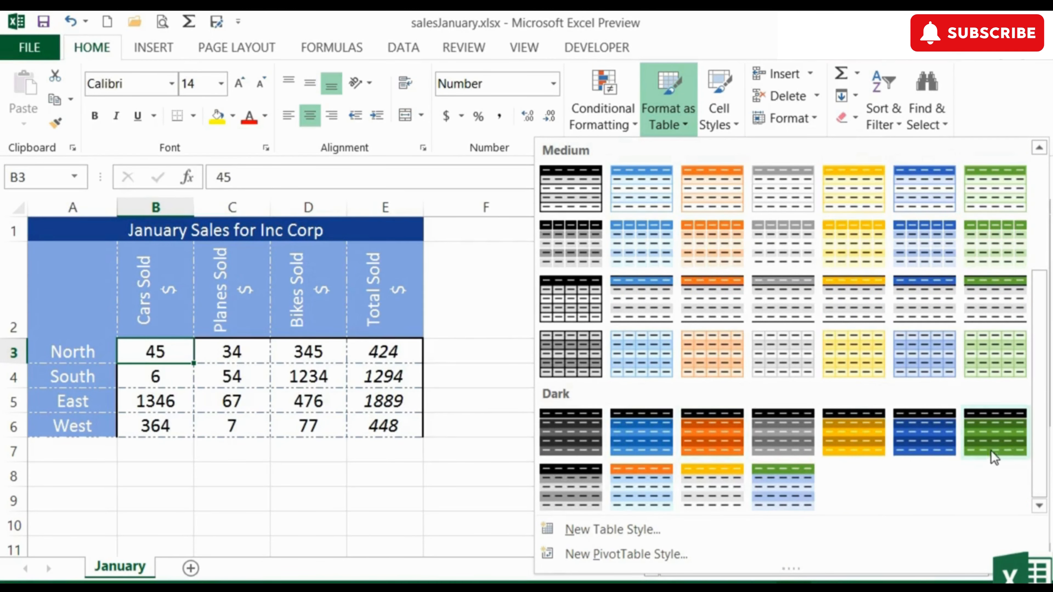
click(718, 438)
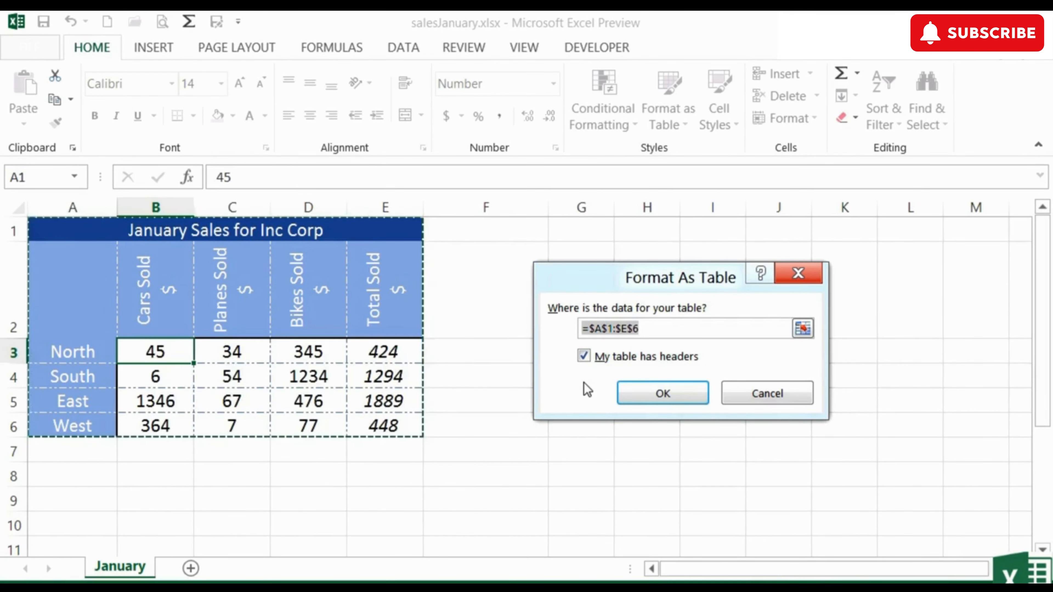
- Reselect the table range as $A$1:$E$6, keep headers on, and create the table
click(804, 328)
drag(94, 236, 116, 281)
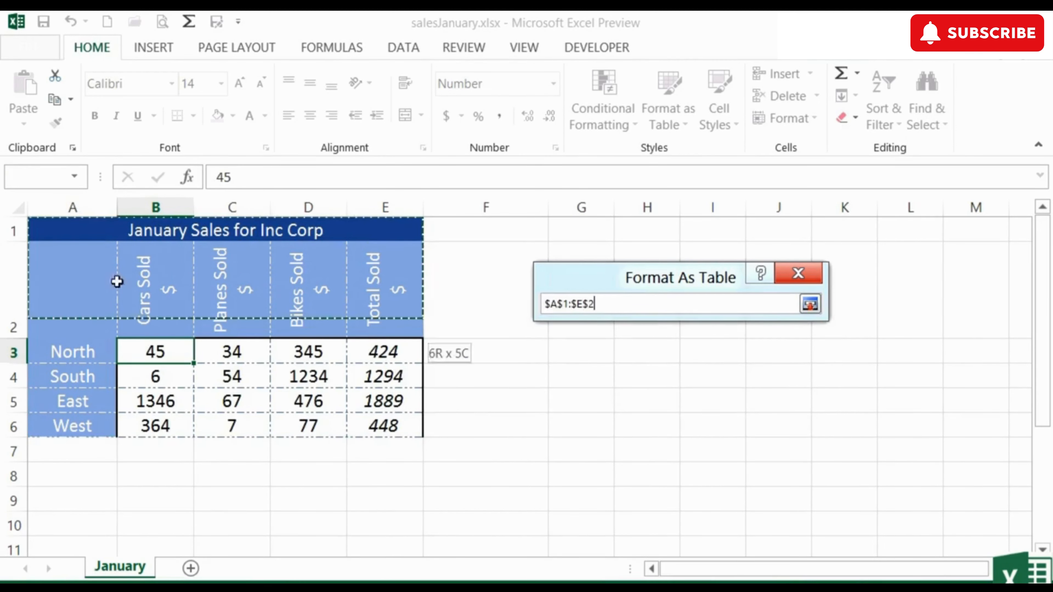
drag(354, 426, 371, 427)
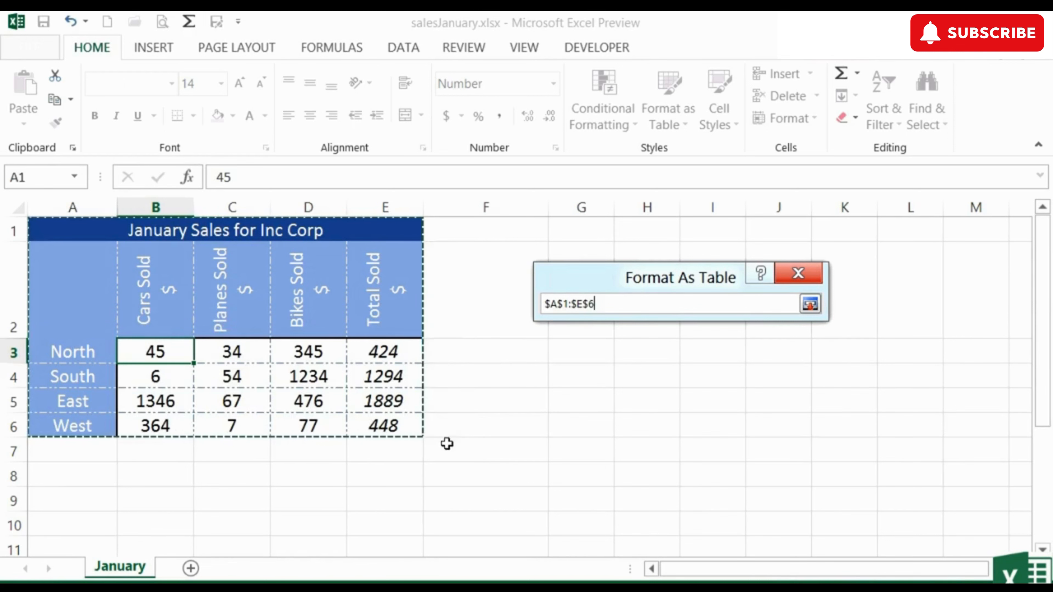
click(810, 304)
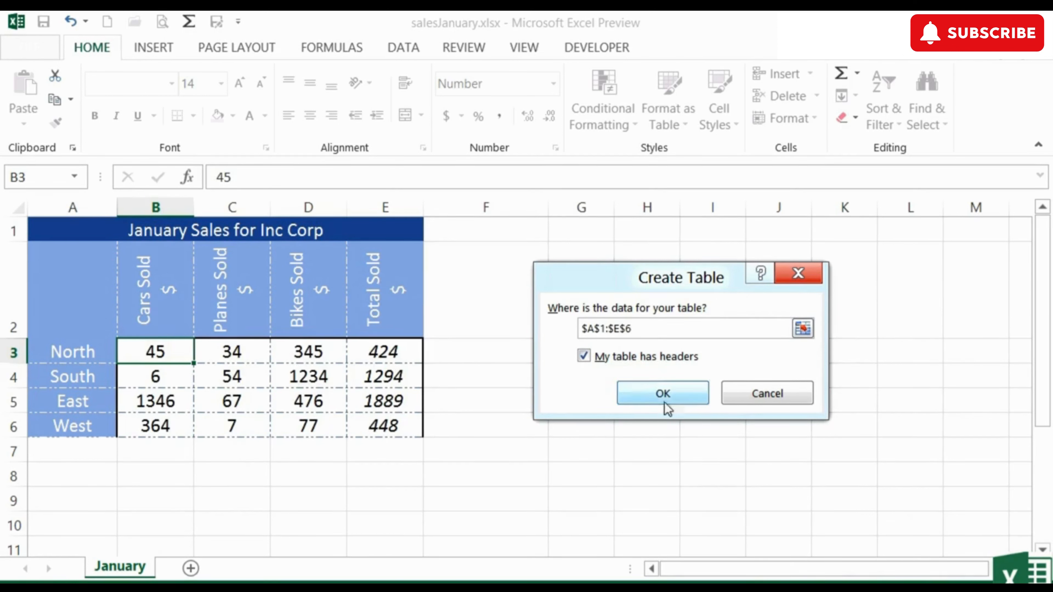
click(663, 394)
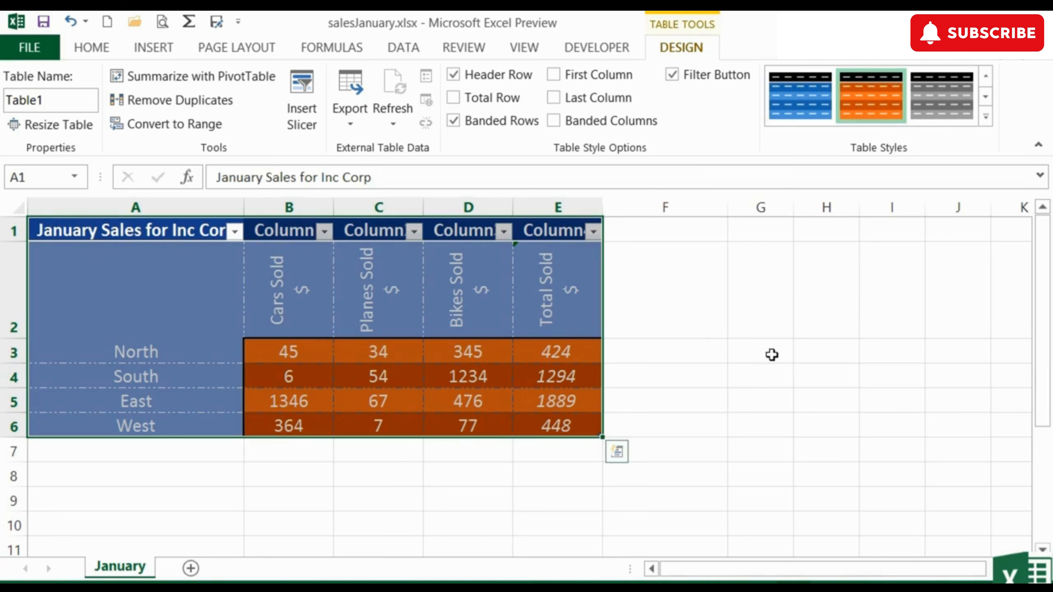
- Turn on the Total Row option for the table
click(772, 354)
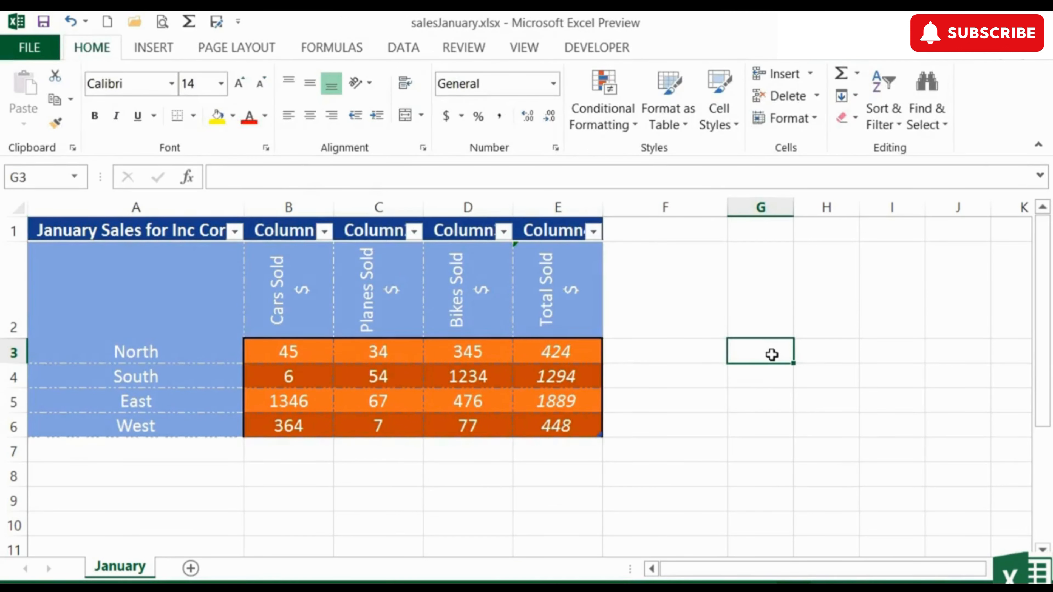
click(411, 349)
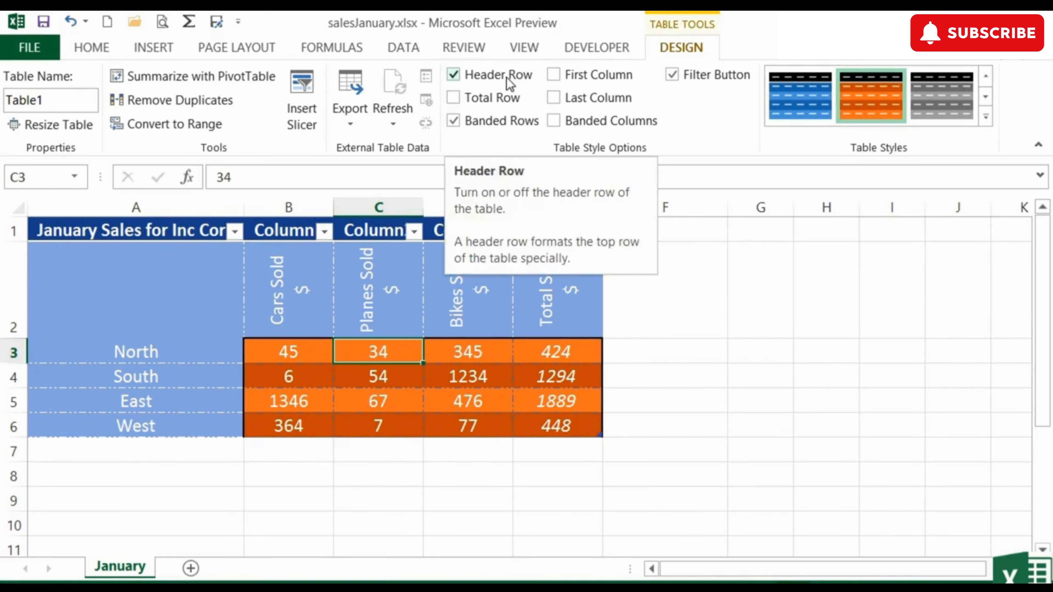
click(453, 100)
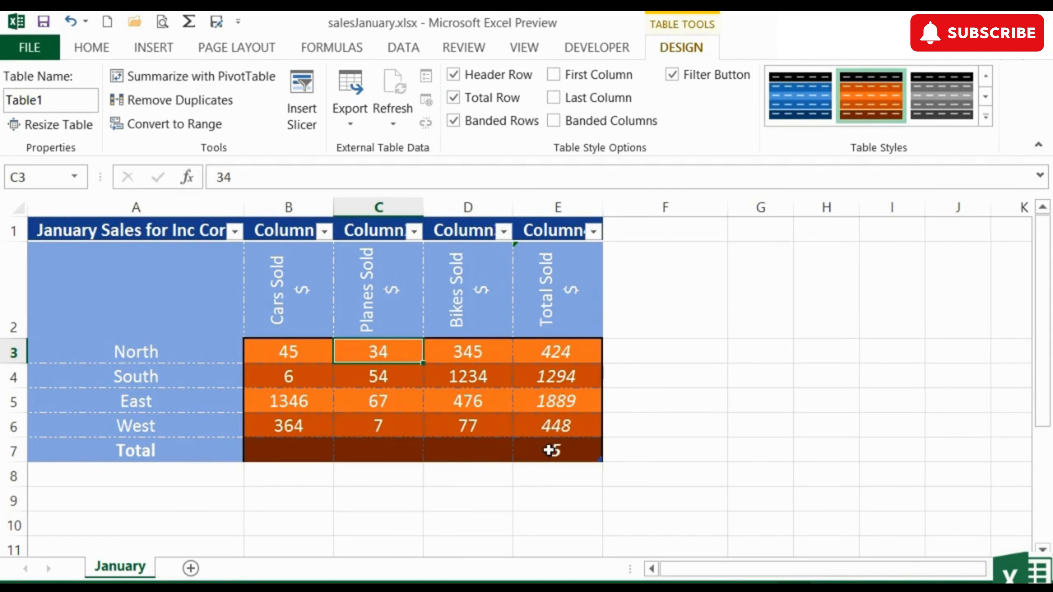
- Enter =SUM(B3:B6) in the total row under Cars Sold and fill it across to the Total Sold column
click(552, 450)
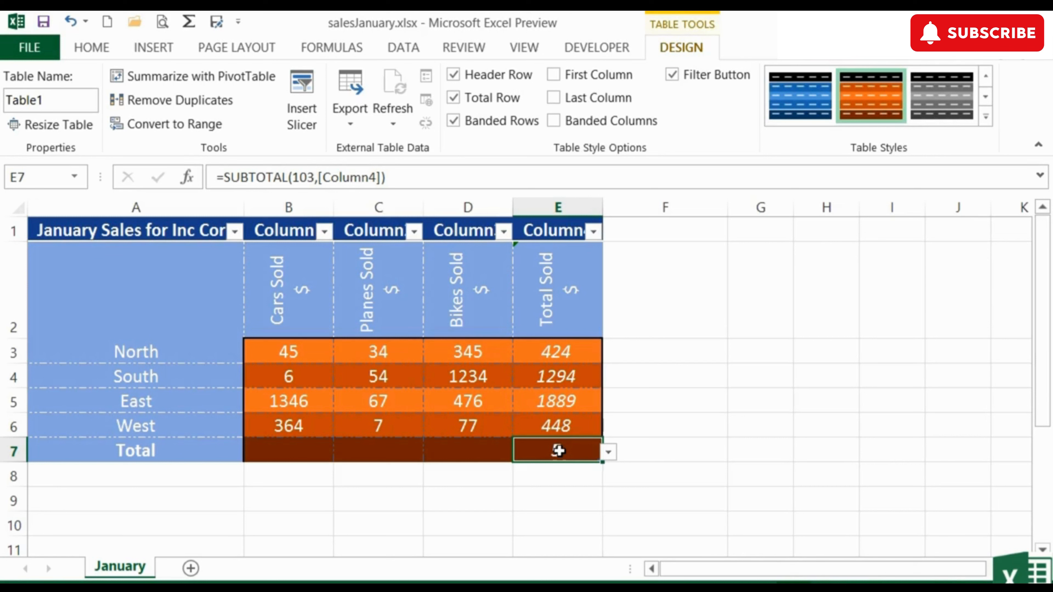
click(293, 446)
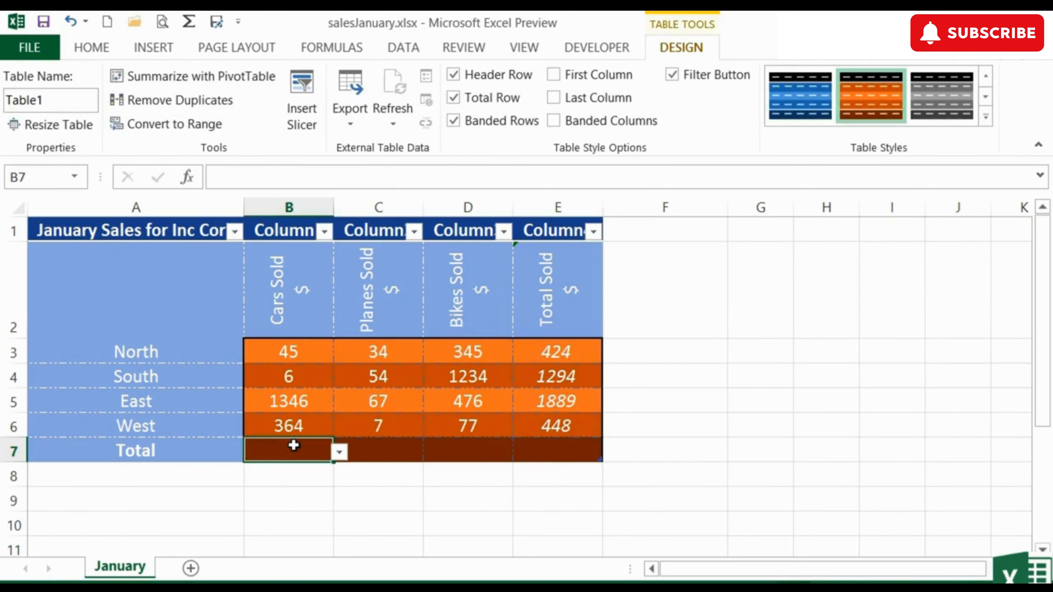
text(=sum()
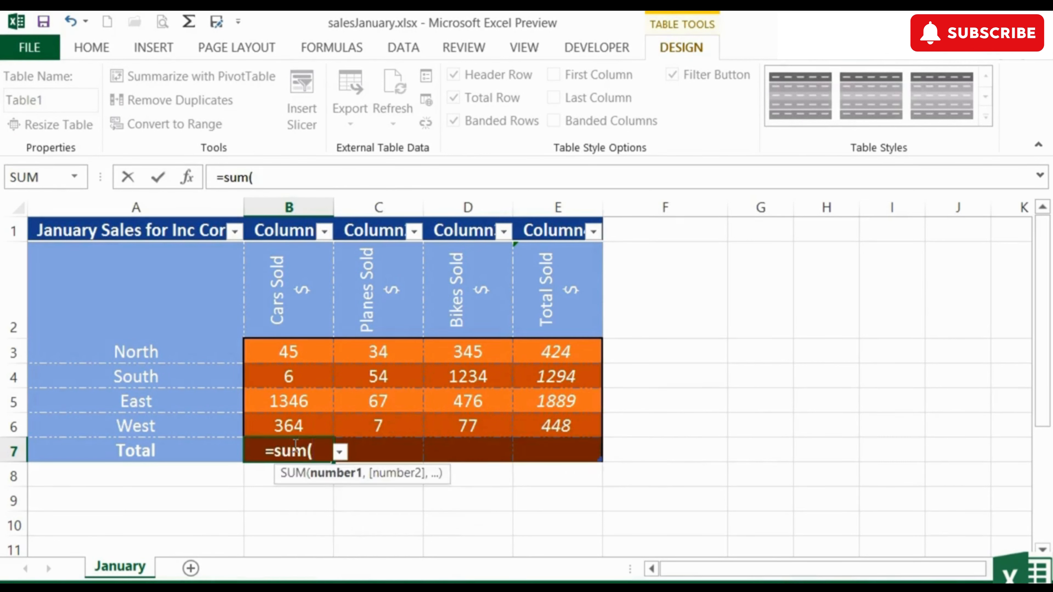
drag(298, 352, 300, 419)
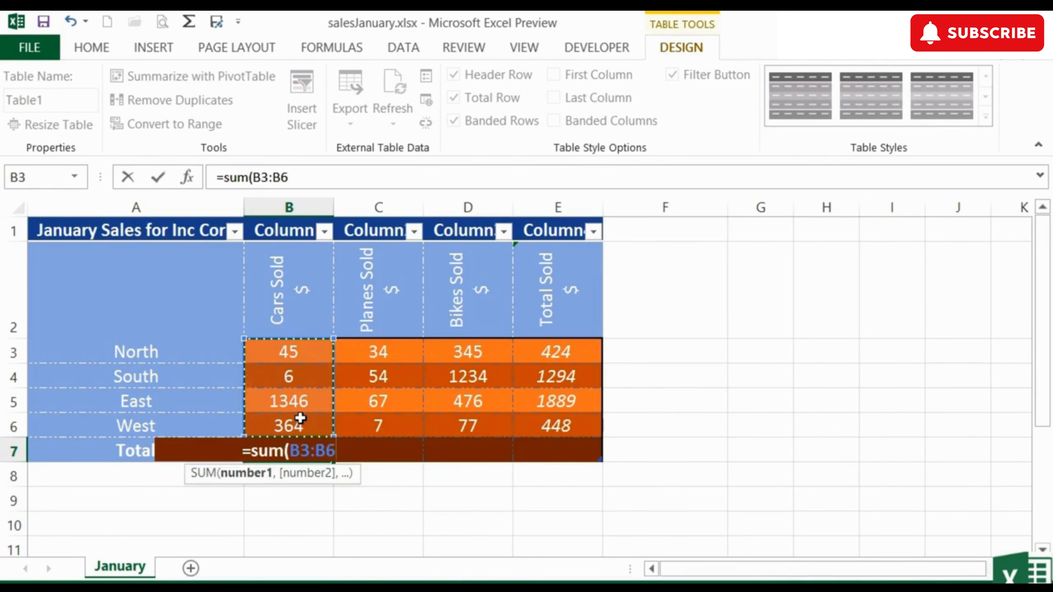
key(Return)
click(317, 447)
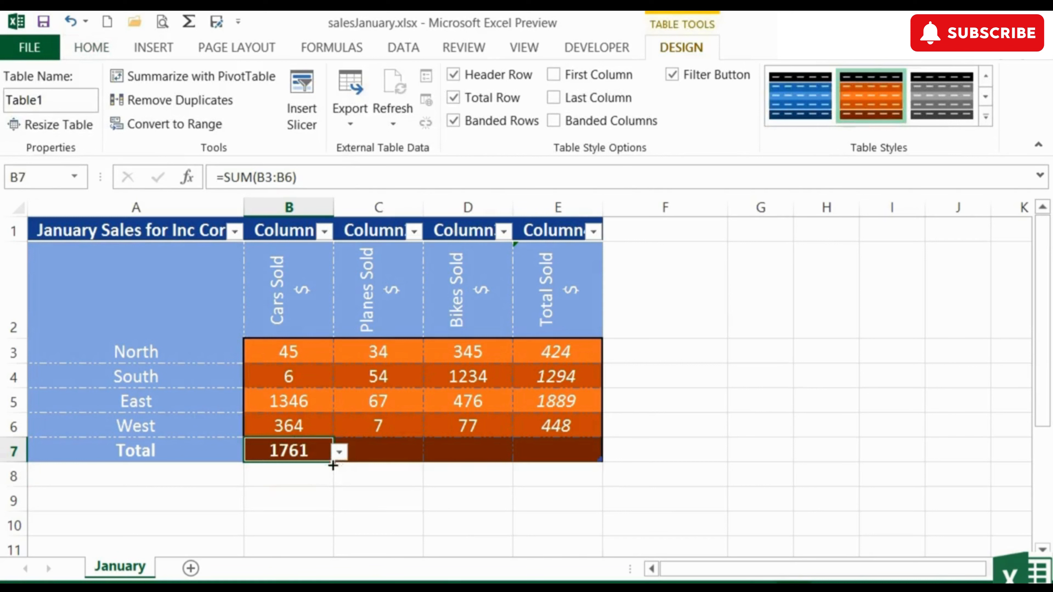
drag(332, 461, 574, 458)
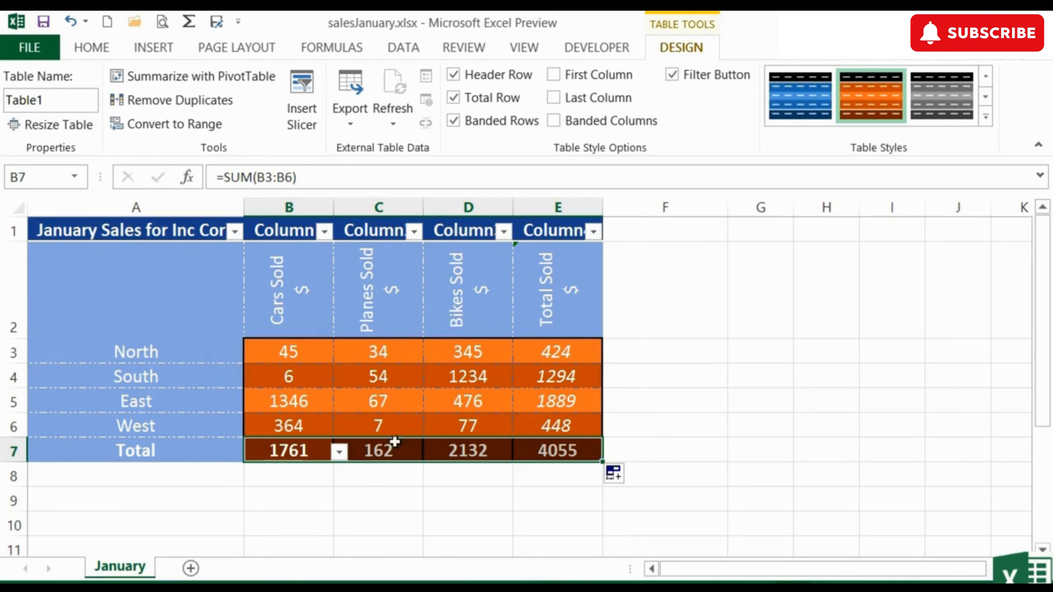
- Apply First Column formatting to the table
click(236, 450)
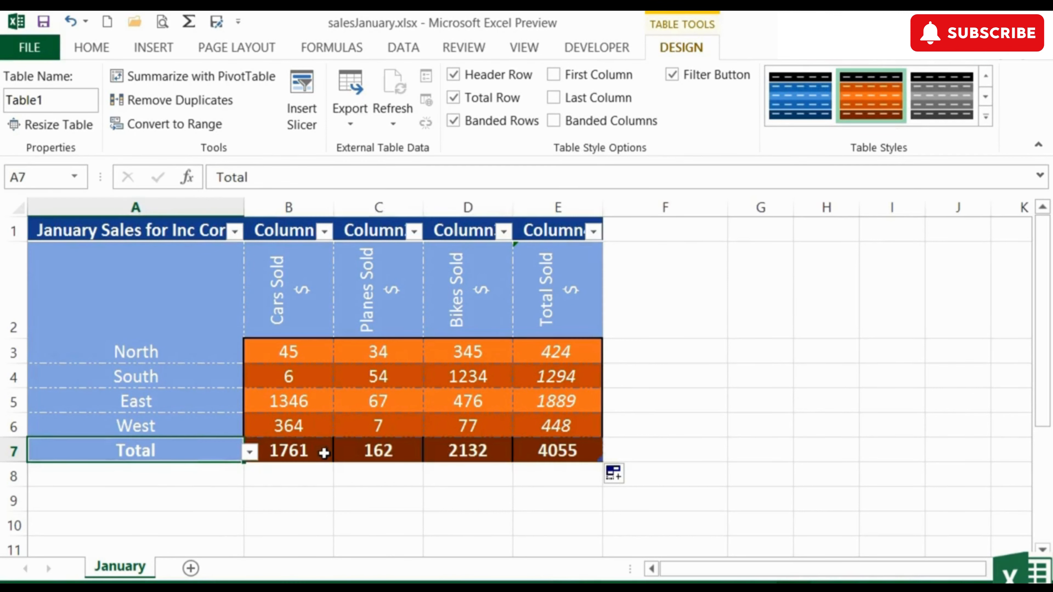
click(554, 75)
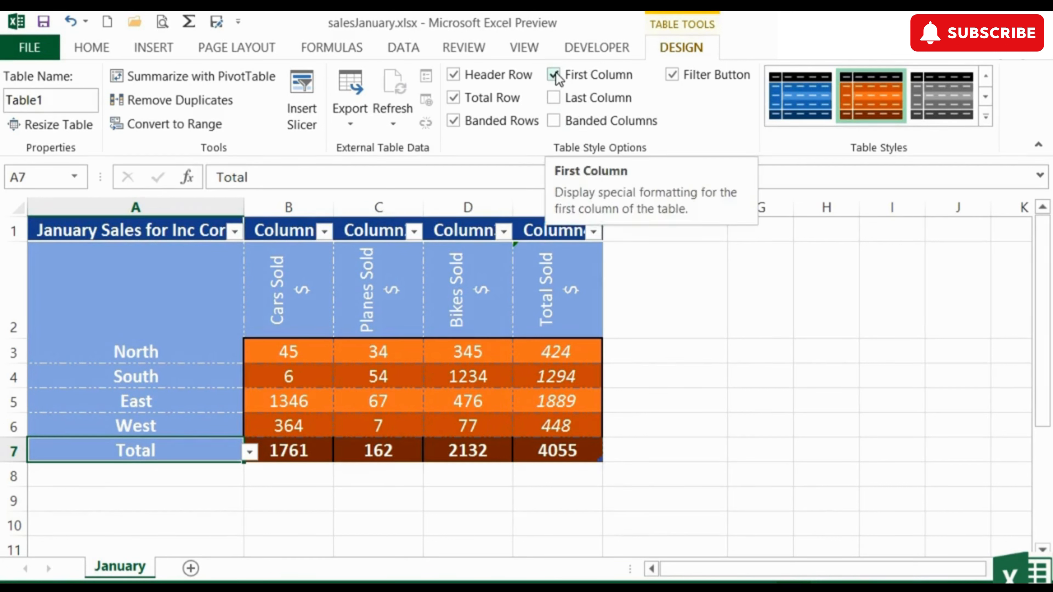
- Preview Last Column and Banded Columns formatting, switching each back off
click(555, 99)
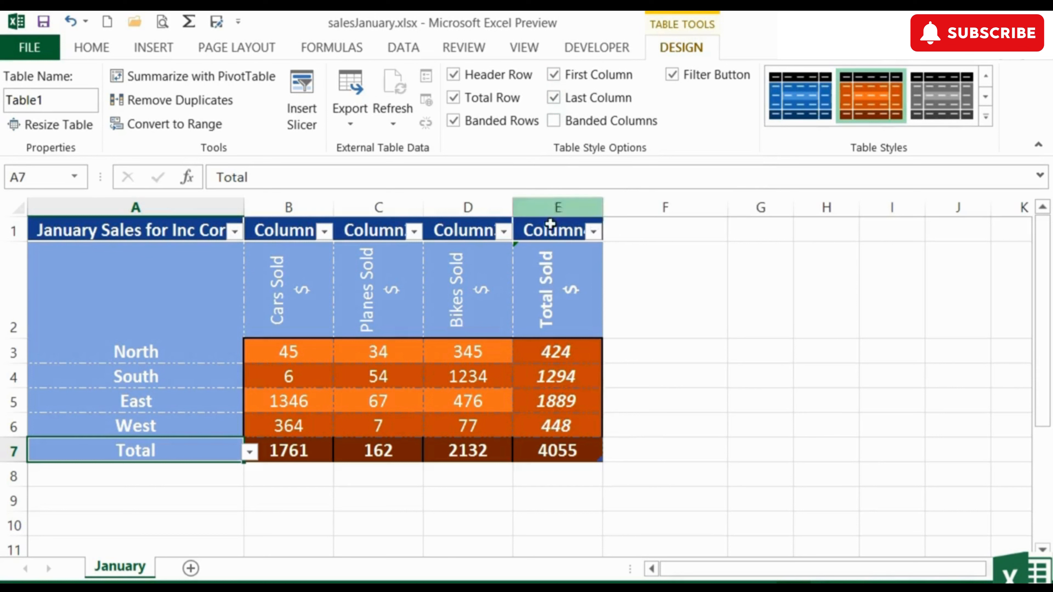
click(554, 98)
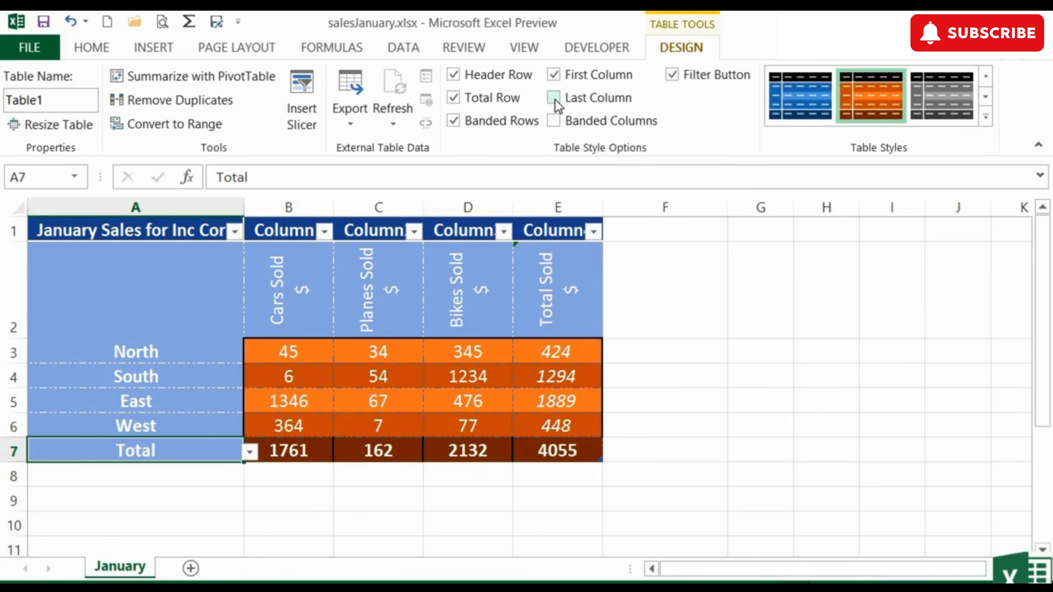
click(554, 121)
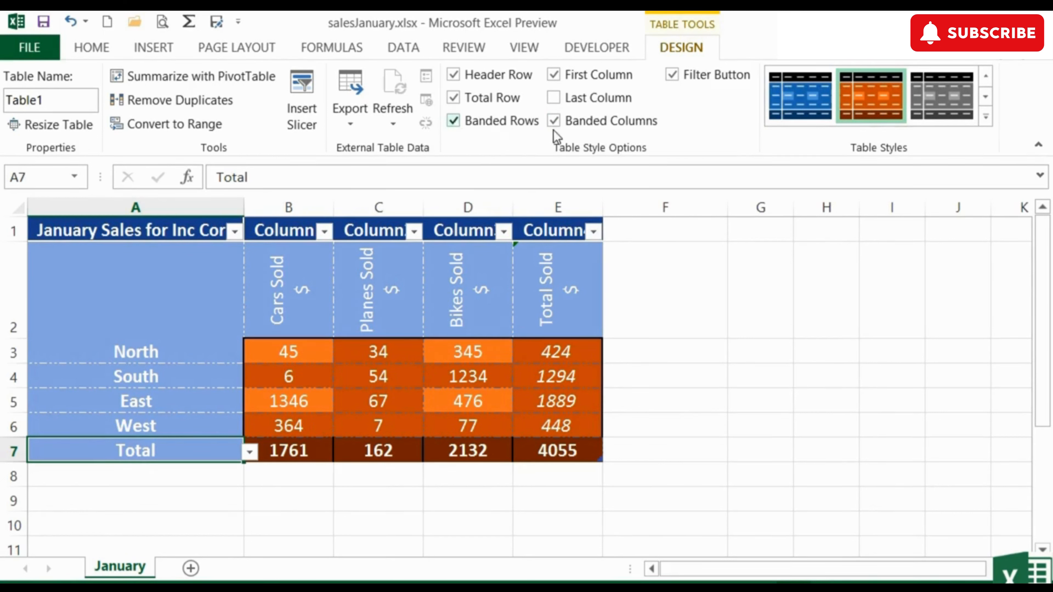
click(555, 121)
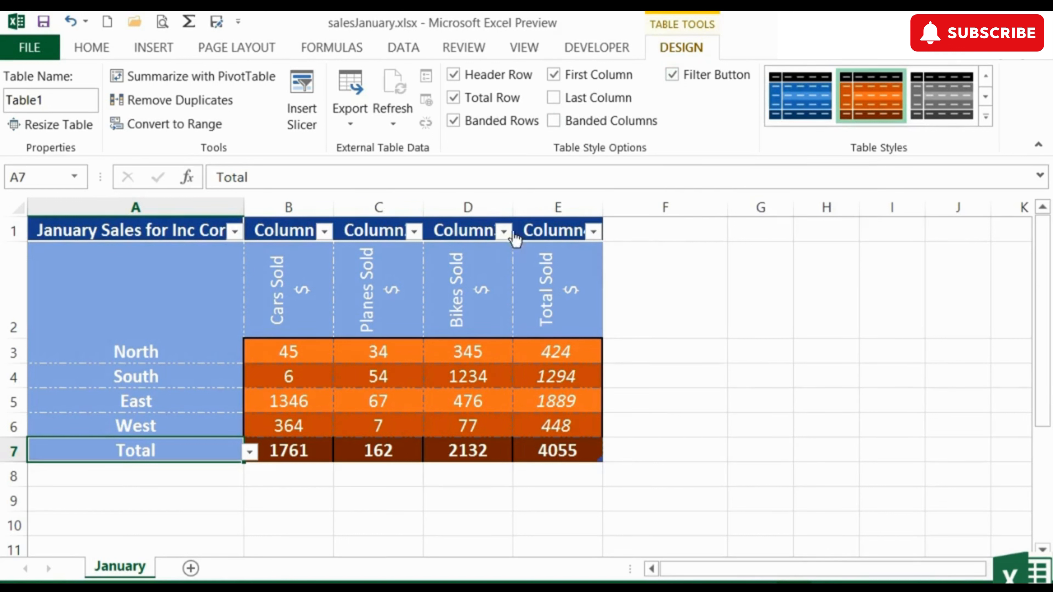
- Turn off the filter buttons in the table's header row
click(672, 75)
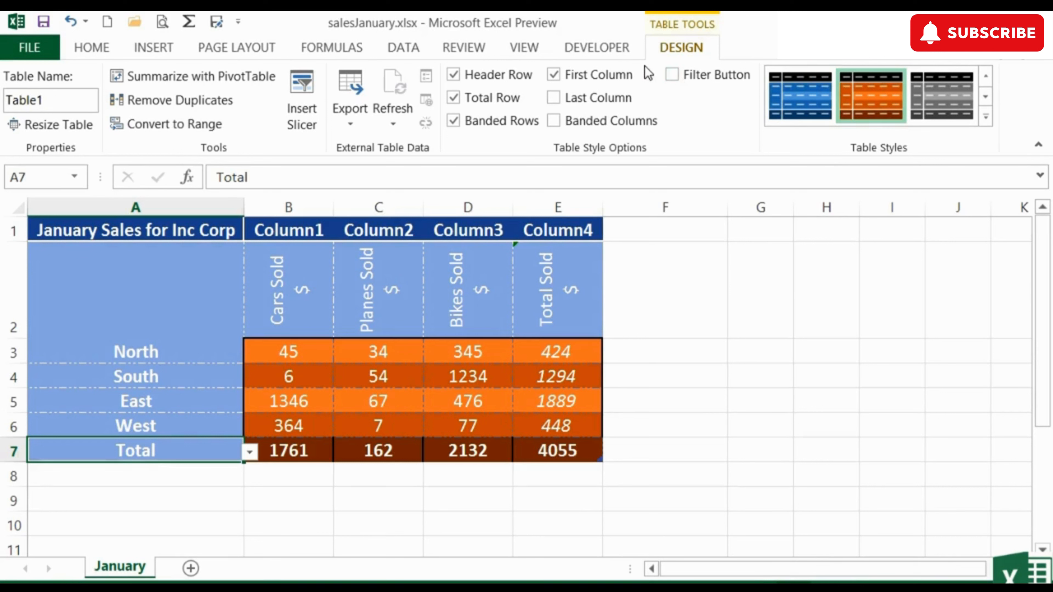
click(369, 310)
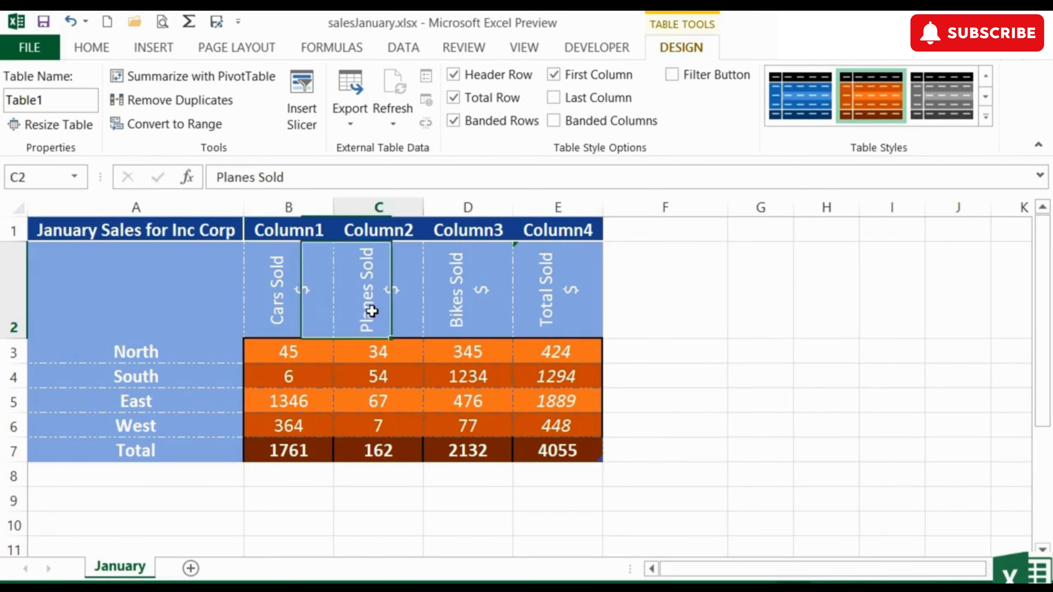
click(490, 311)
click(555, 299)
click(212, 294)
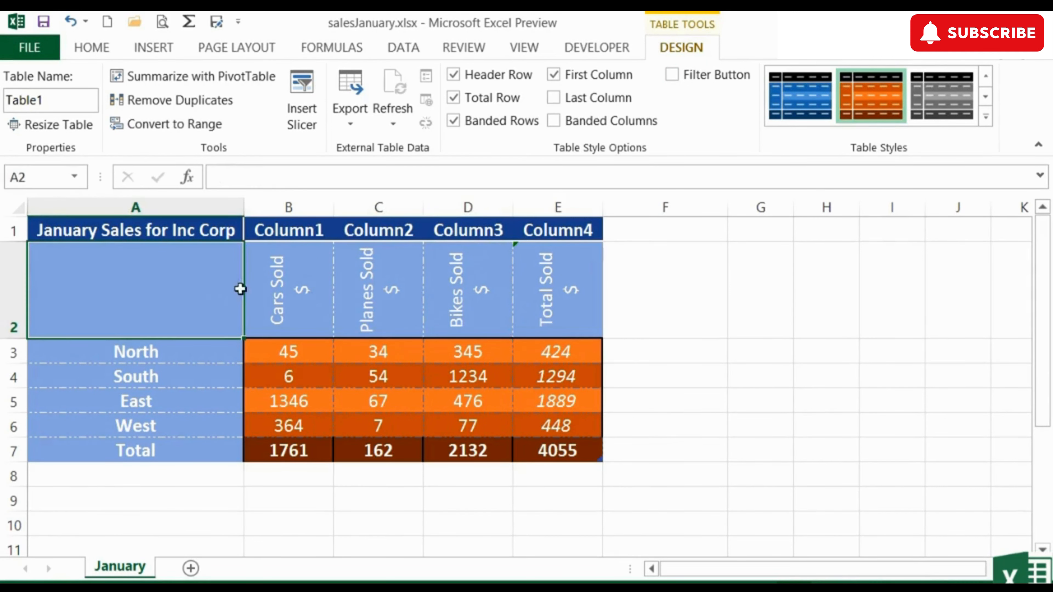
click(315, 229)
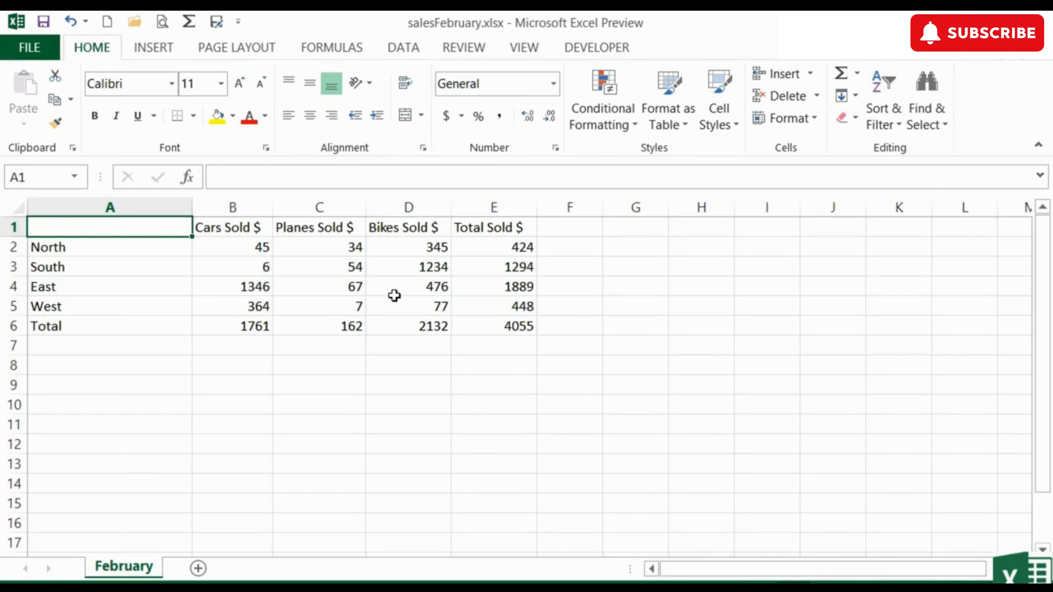
- In salesFebruary, format the A1:E6 data as a table with the dark green style and headers
click(153, 267)
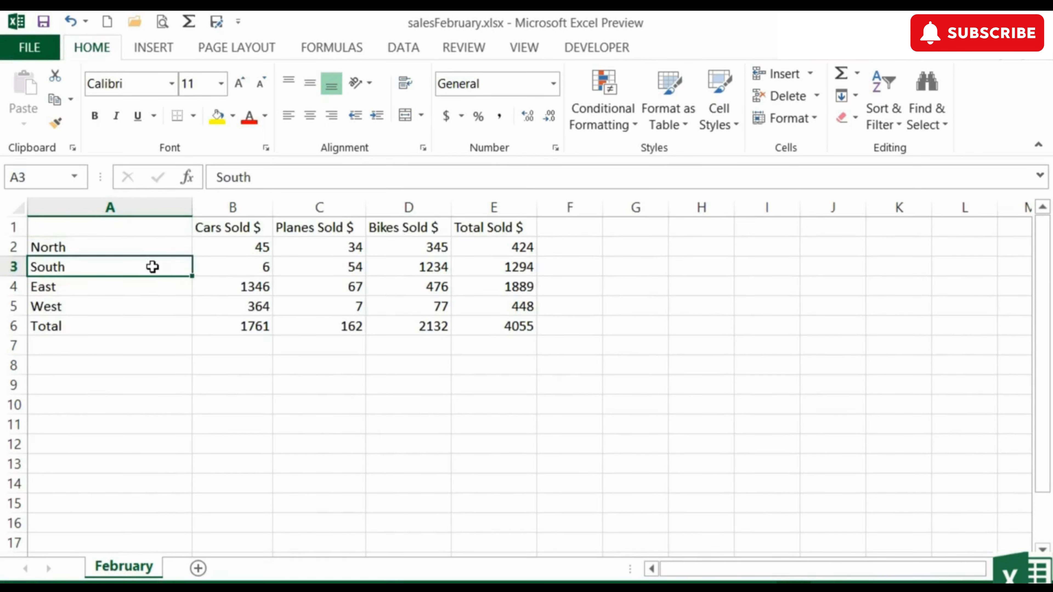
click(669, 132)
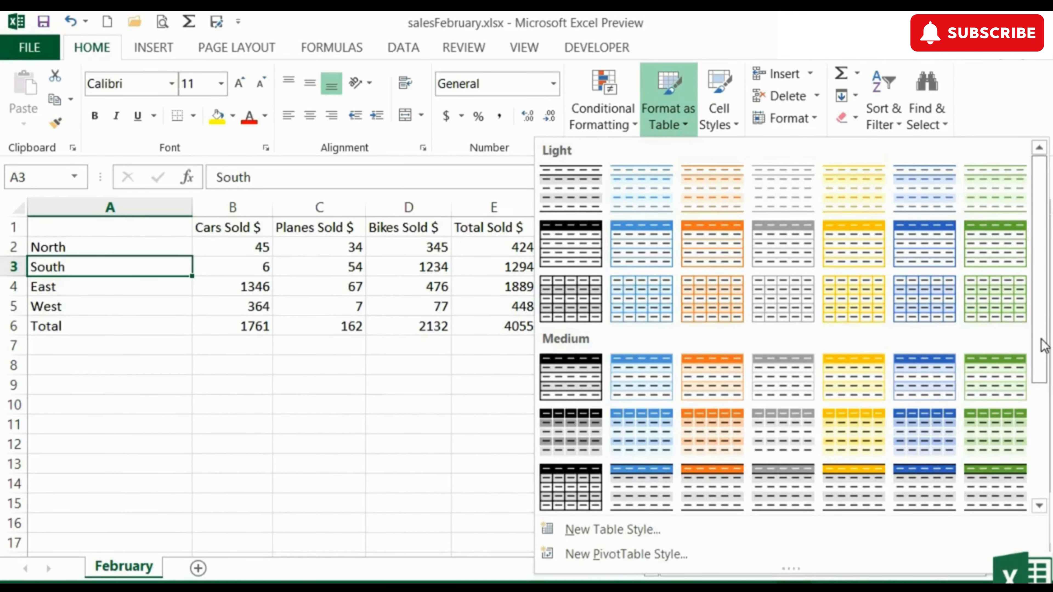
drag(1043, 344, 1042, 453)
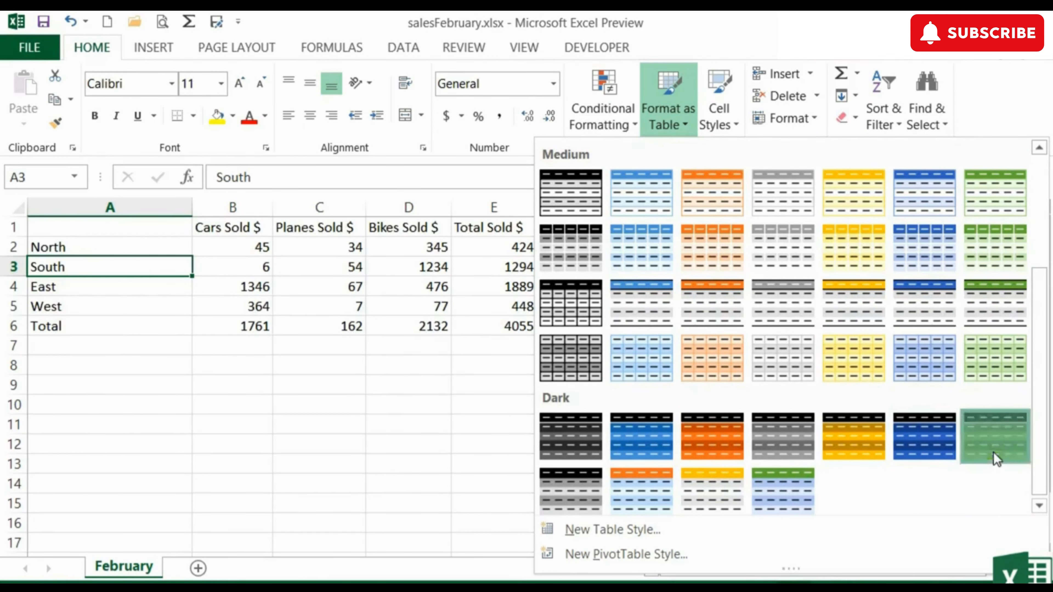
click(997, 458)
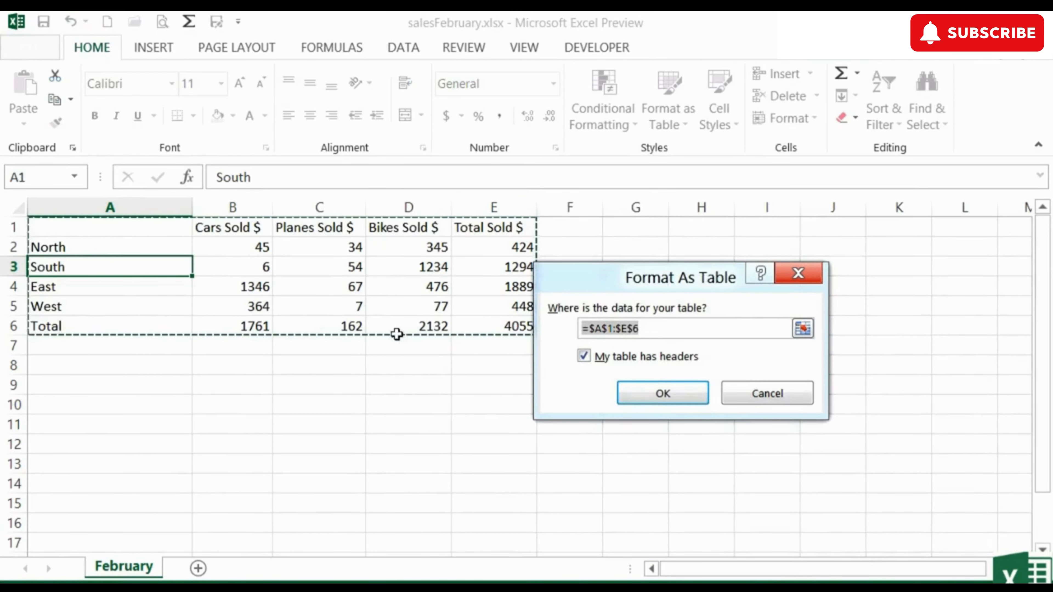
click(690, 397)
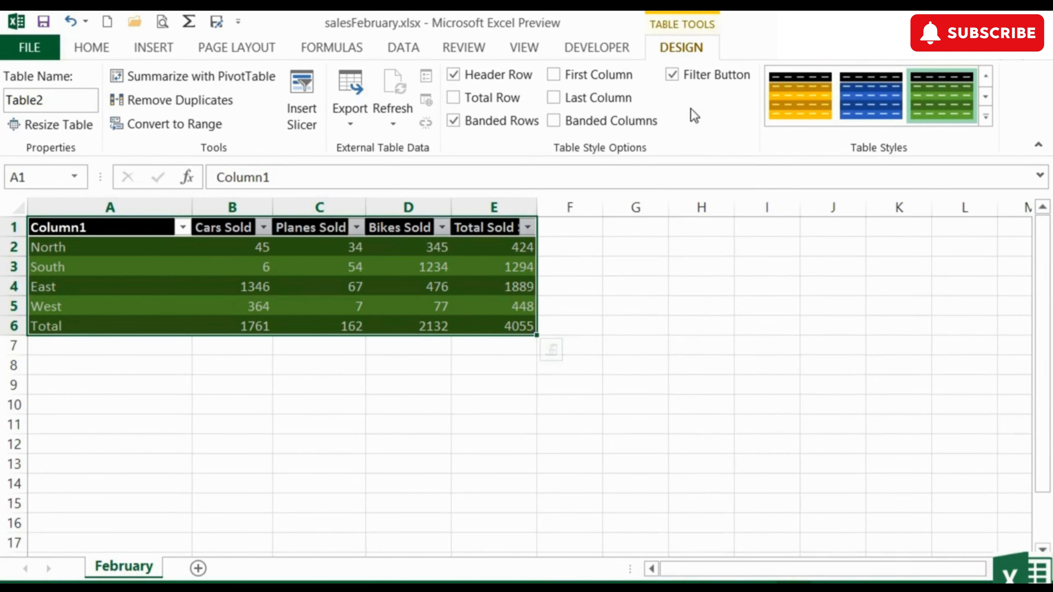
- Hide the filter buttons on the February table's header row
click(673, 77)
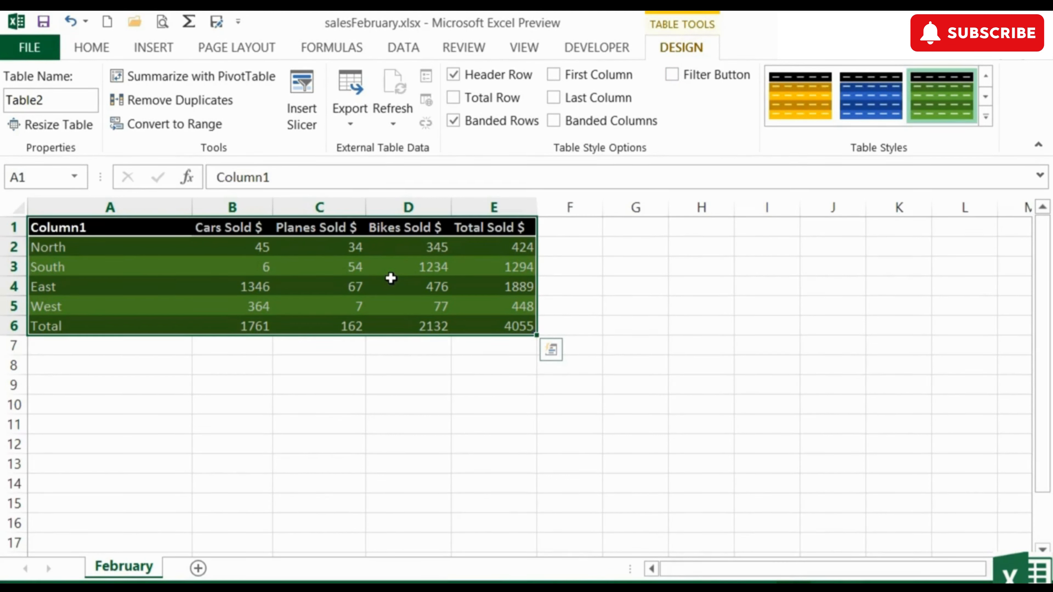
- Apply a medium blue table style to the February table, replacing a gray style tried first
click(986, 121)
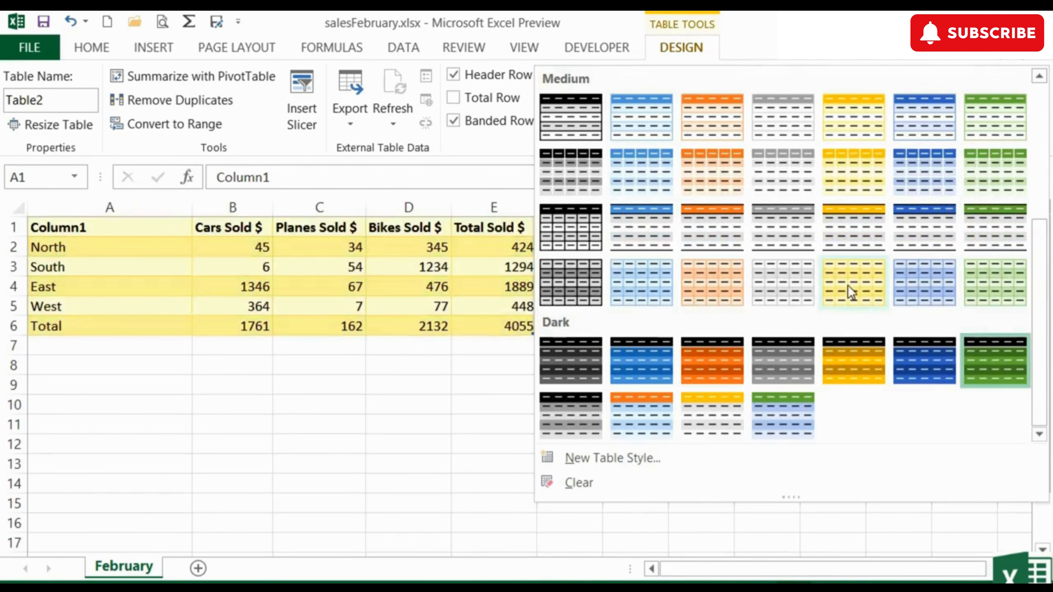
click(803, 279)
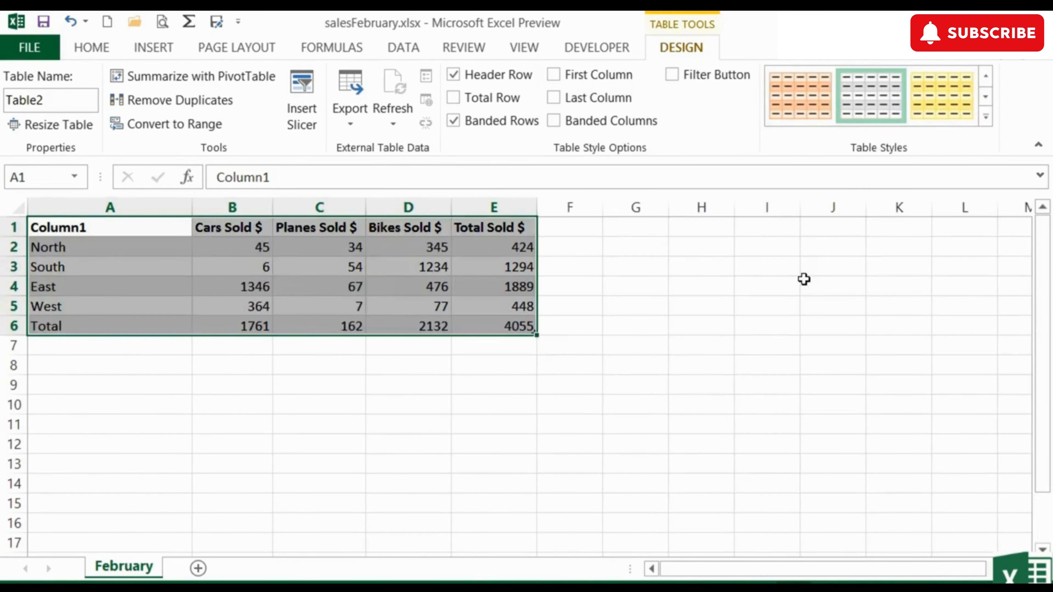
click(985, 120)
click(914, 265)
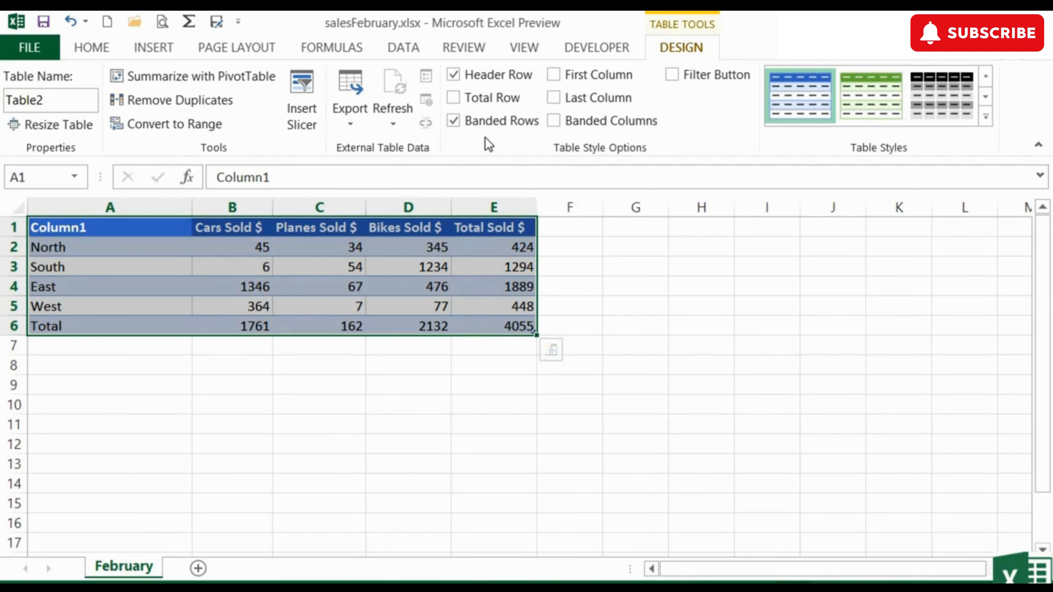
click(393, 124)
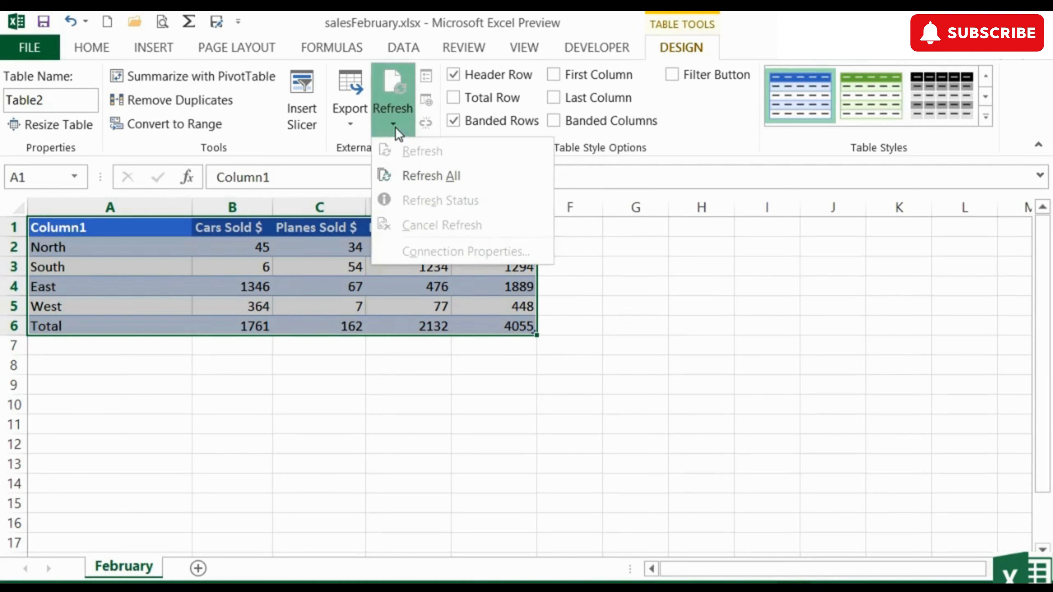
click(351, 126)
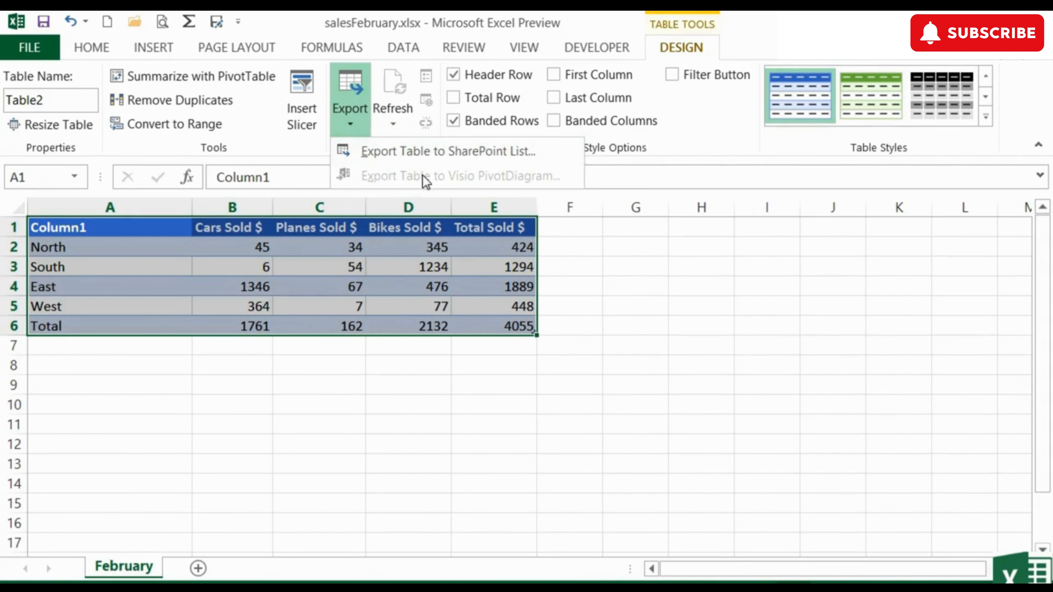
click(377, 130)
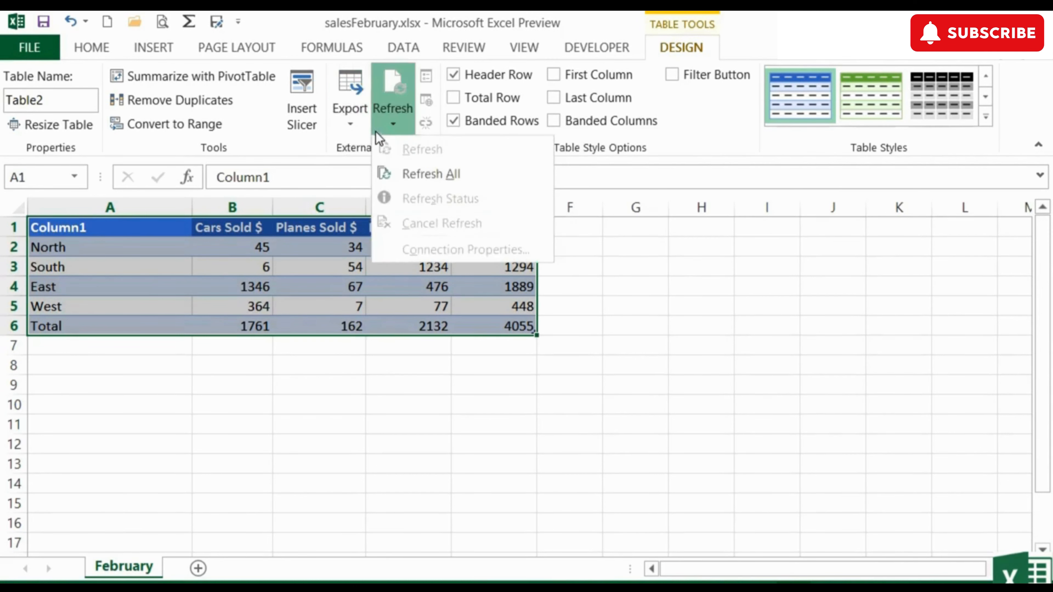
key(Escape)
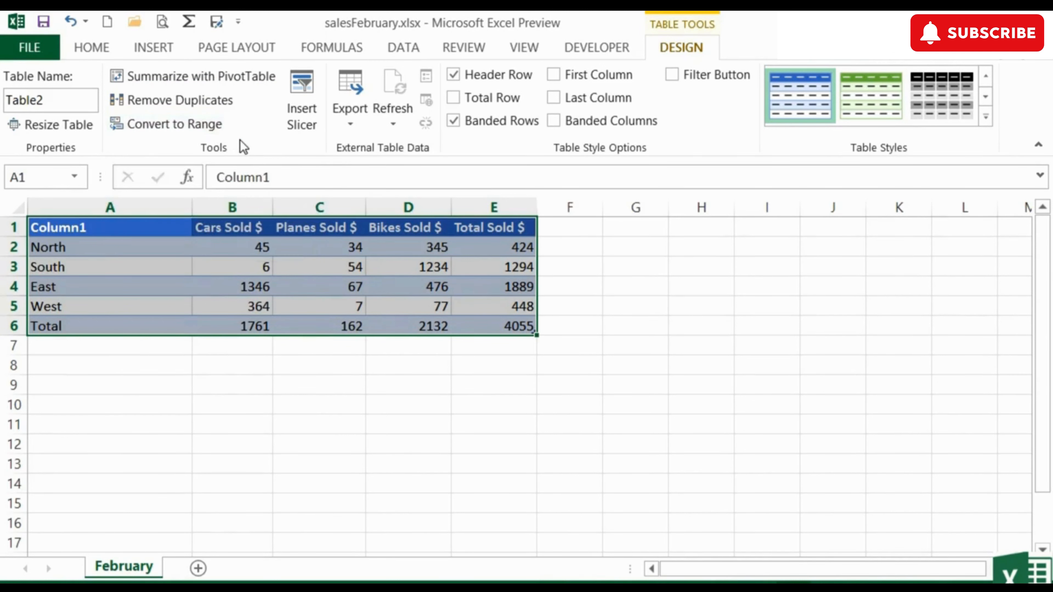
- Open the February table's name for editing
click(58, 100)
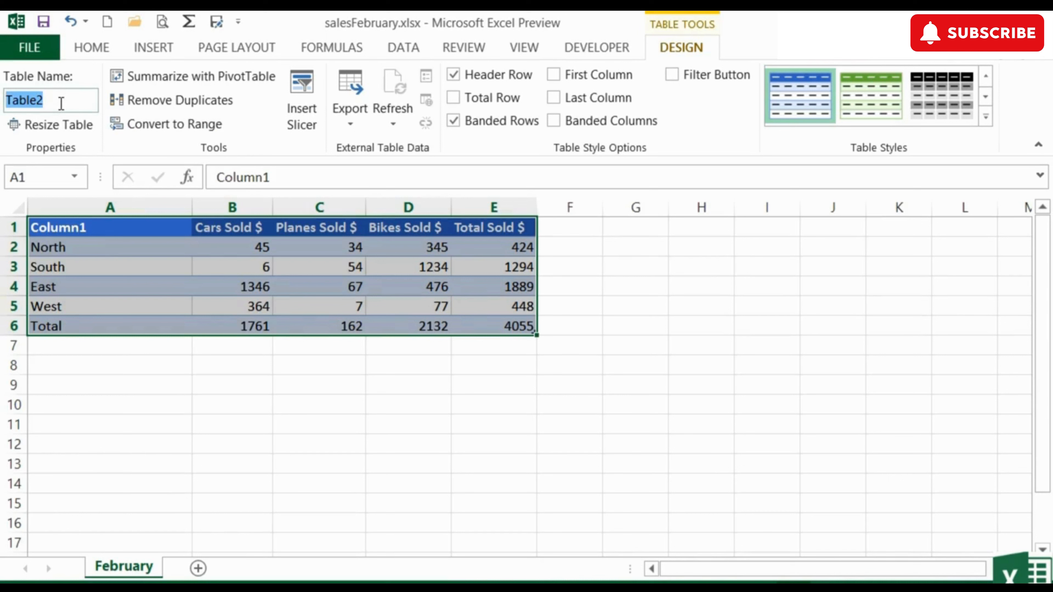